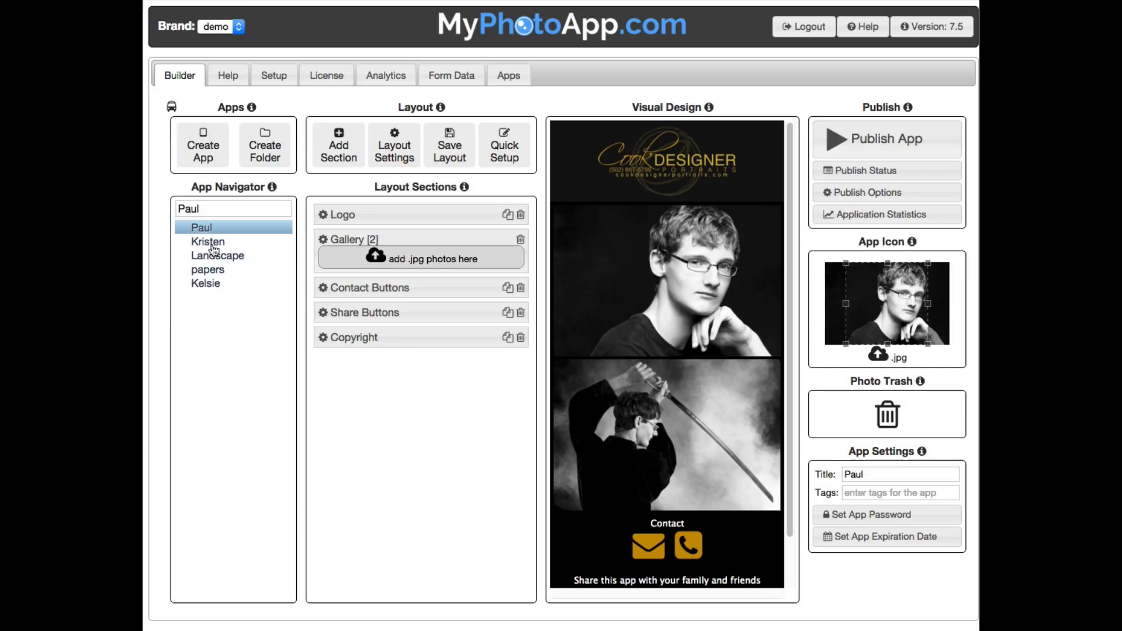
- Preview the last and the second app, and reorder the list so the last follows the second and the first follows Landscape
left_click(206, 285)
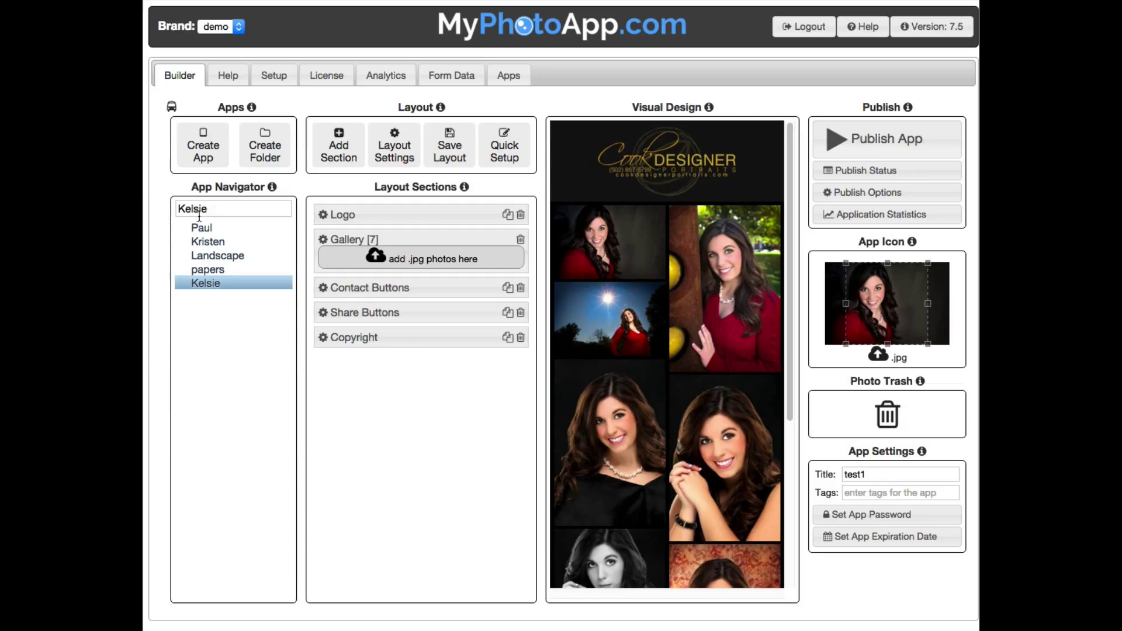
left_click(201, 242)
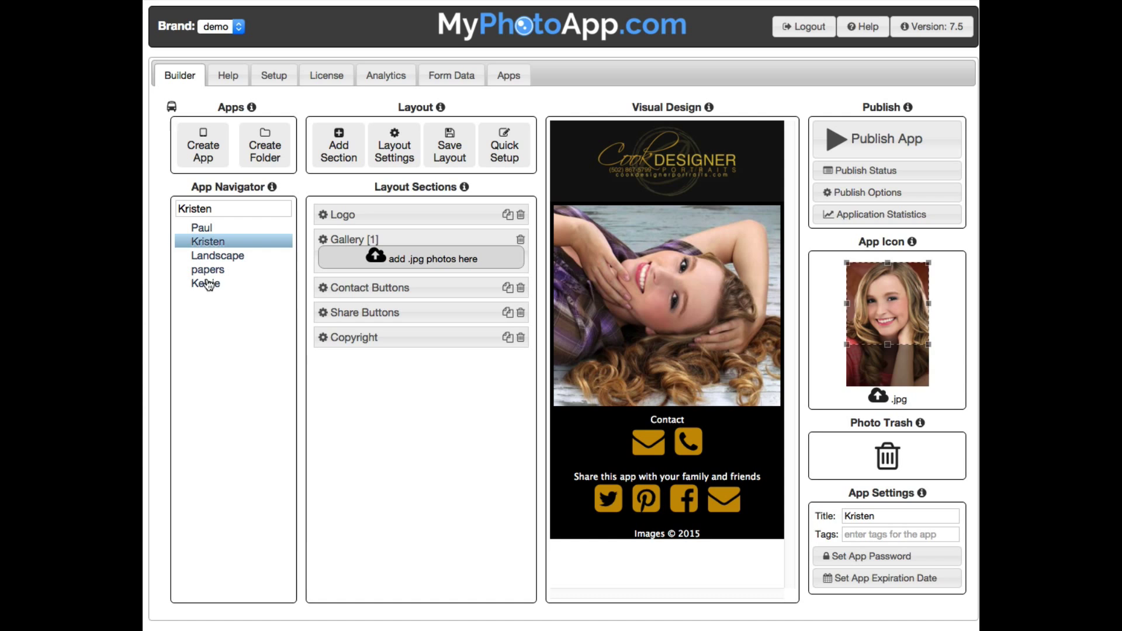
left_click_drag(209, 286, 204, 250)
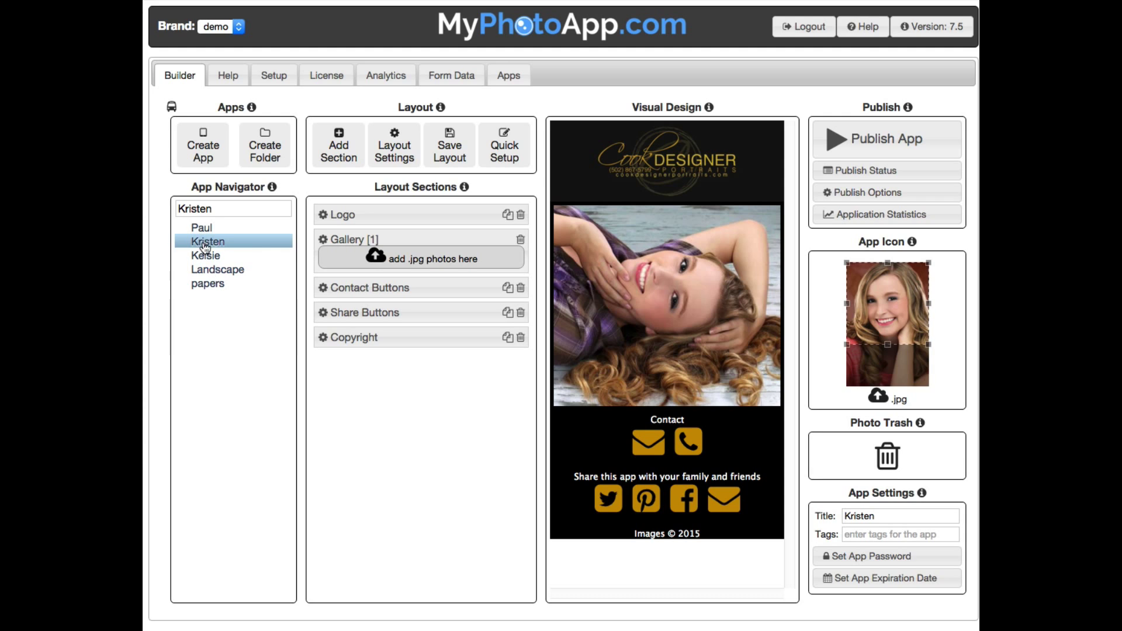
left_click_drag(201, 228, 203, 276)
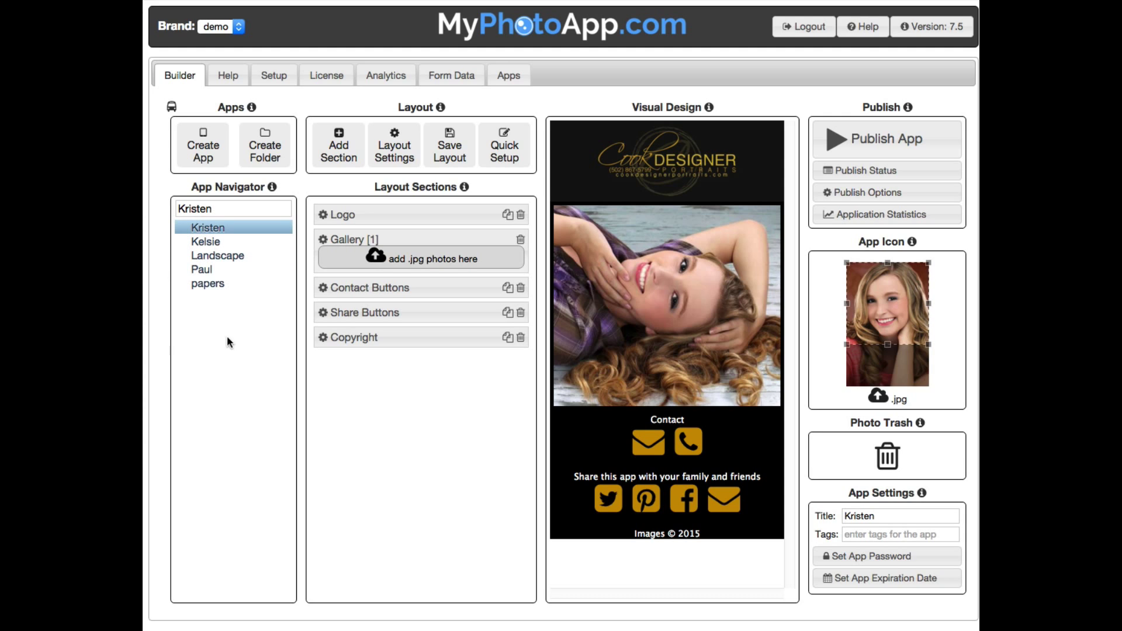
- View the rename, duplicate and delete options for the second app in the list, and close them without changes
left_click(209, 245)
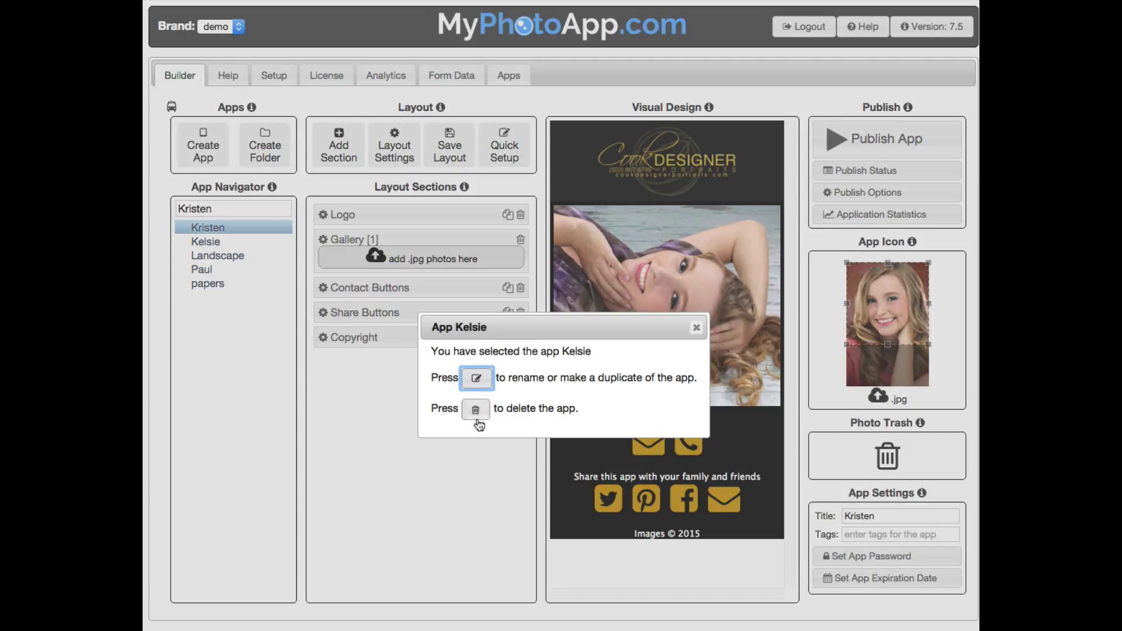
left_click(696, 328)
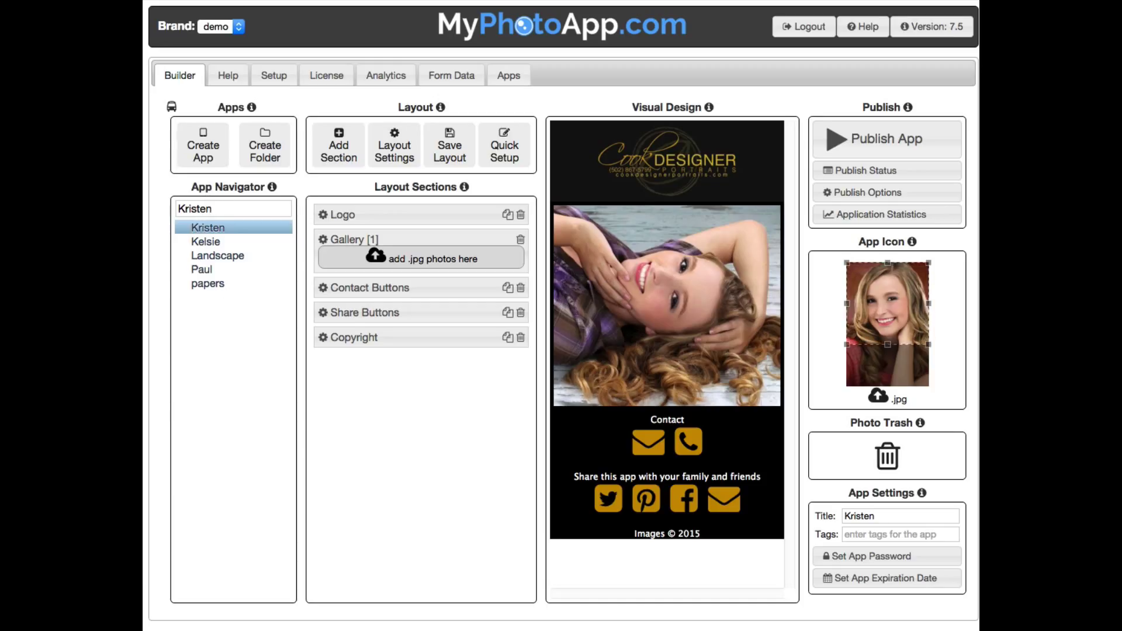
- Search the App Navigator for "pa" and open the papers app from the suggestions
left_click(181, 209)
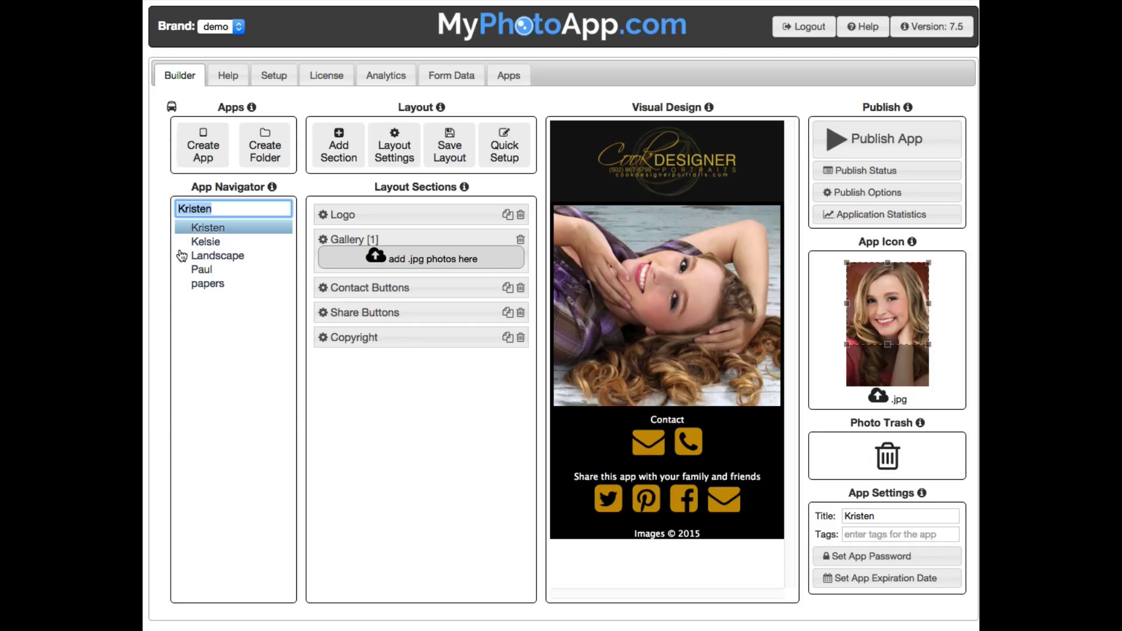
type("ps")
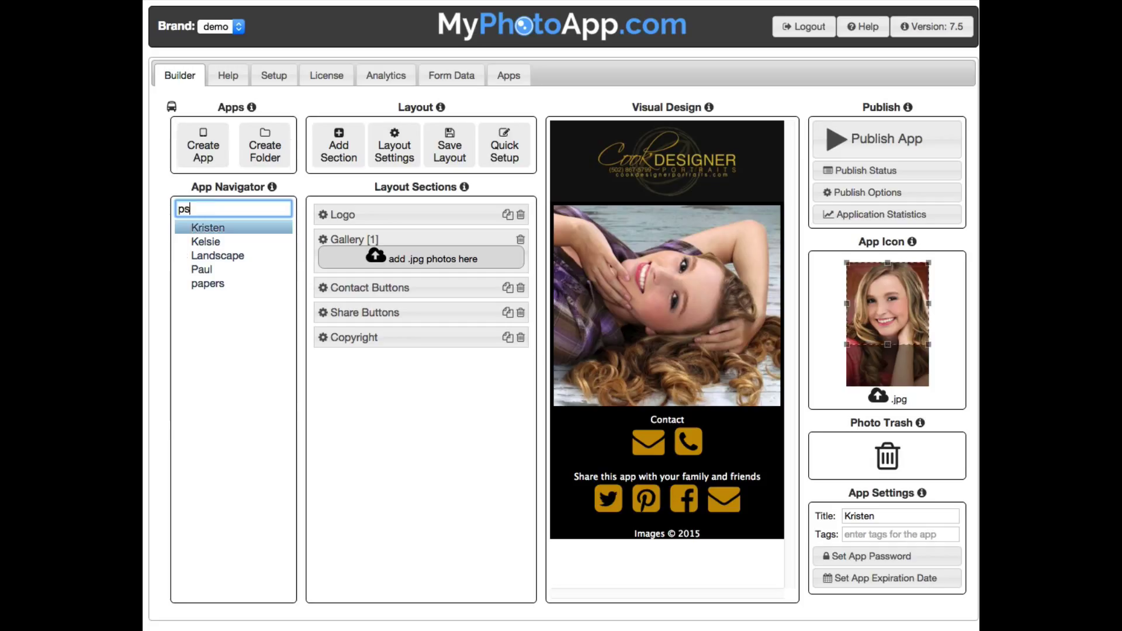
type("a")
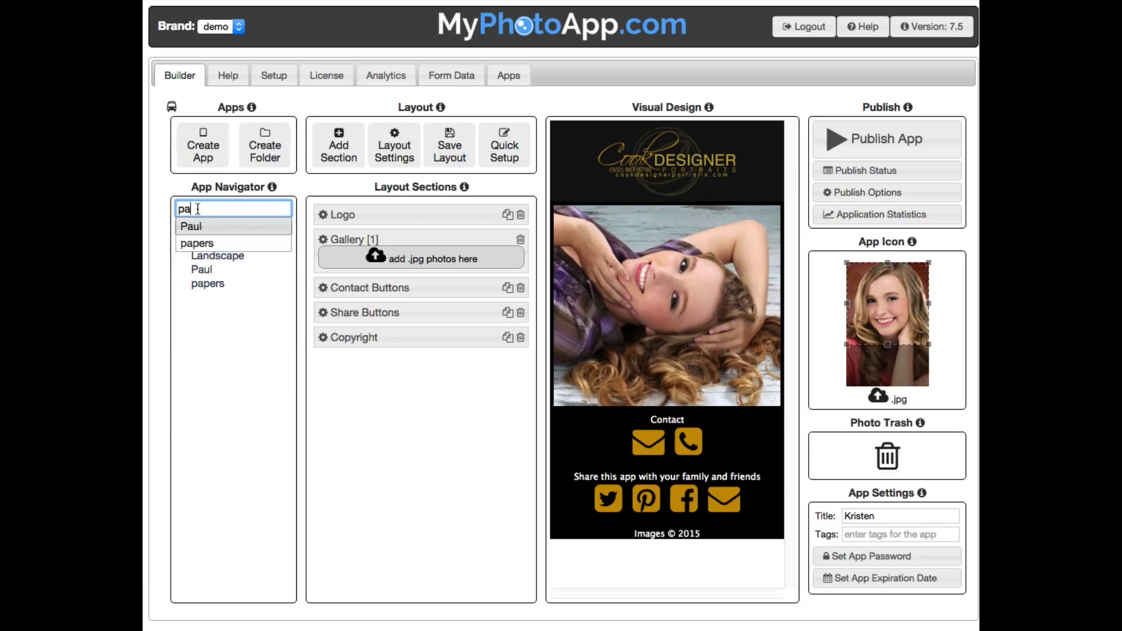
type("p")
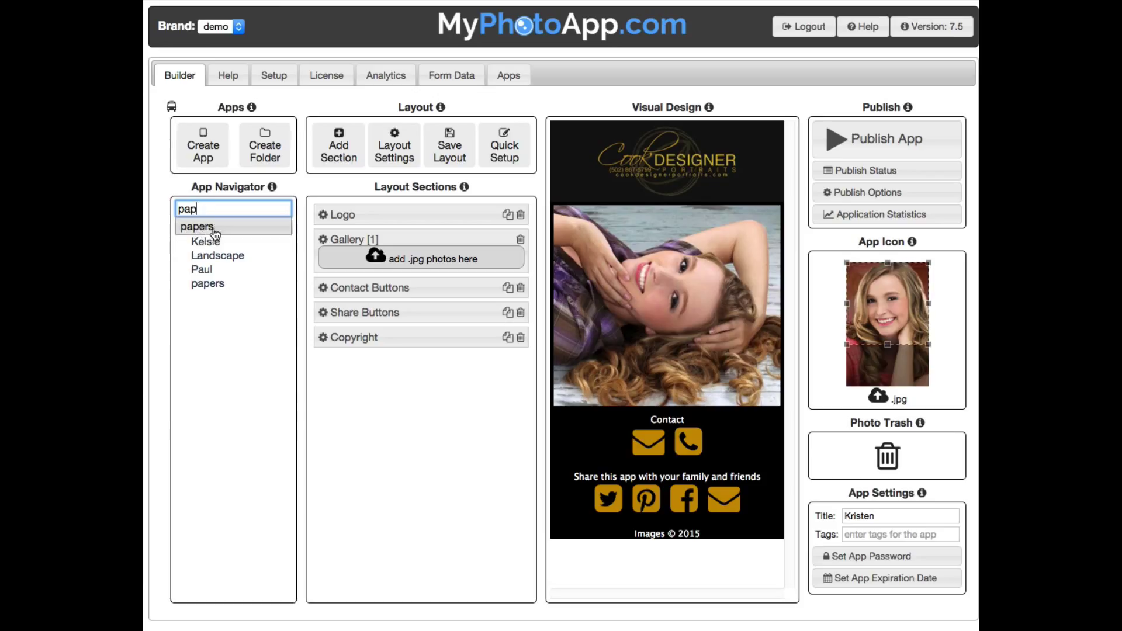
key("BackSpace")
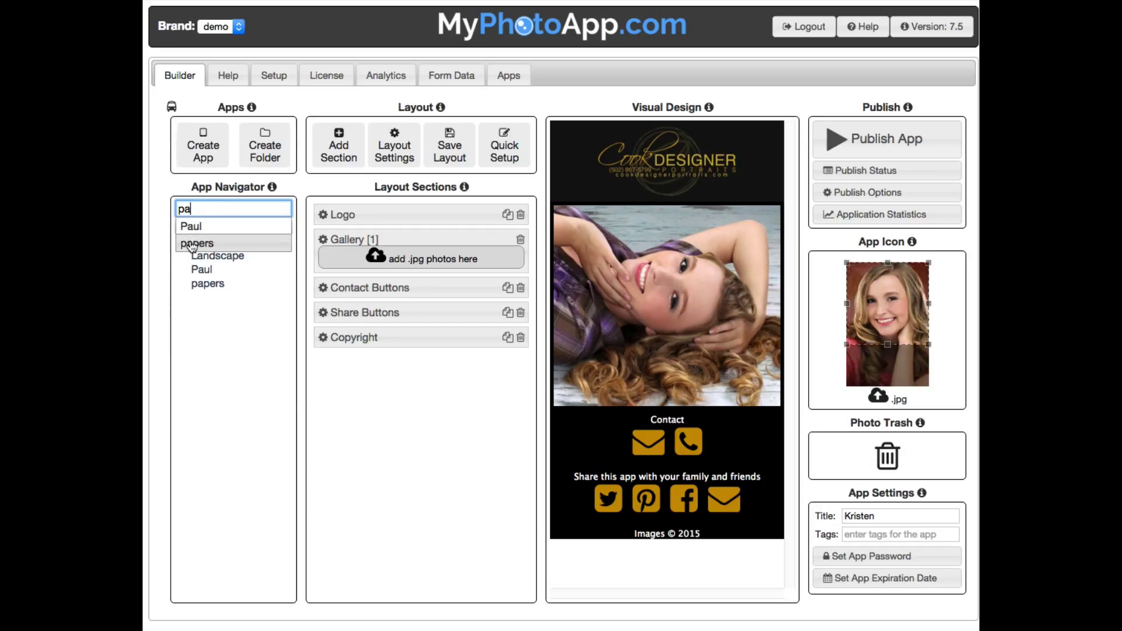
left_click(194, 244)
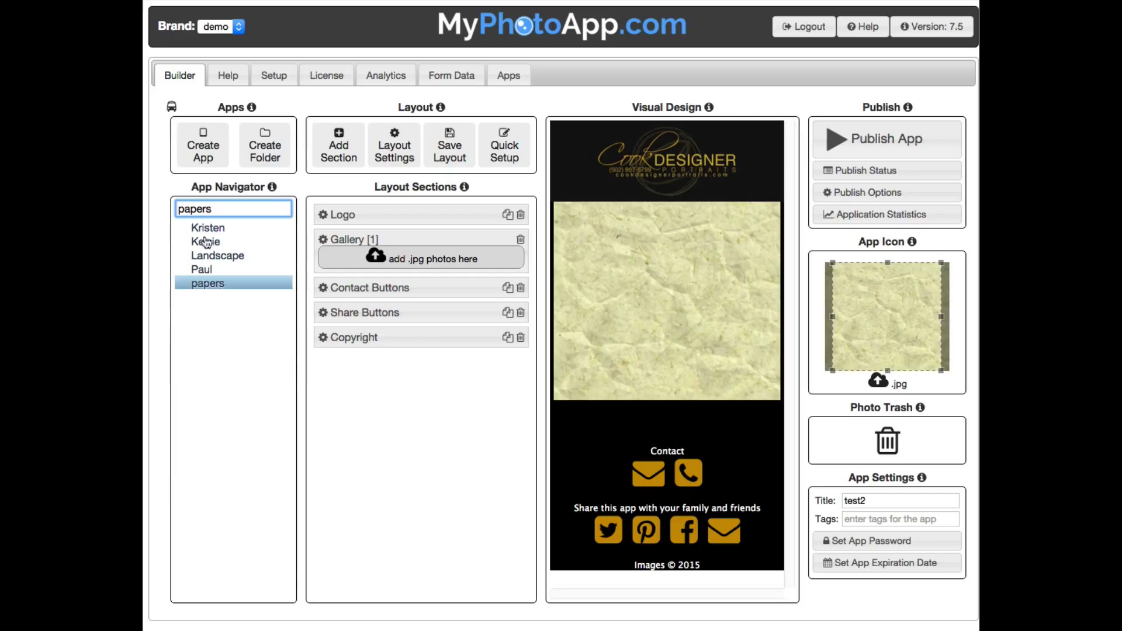
- Create a new app folder named Seniors
left_click(260, 151)
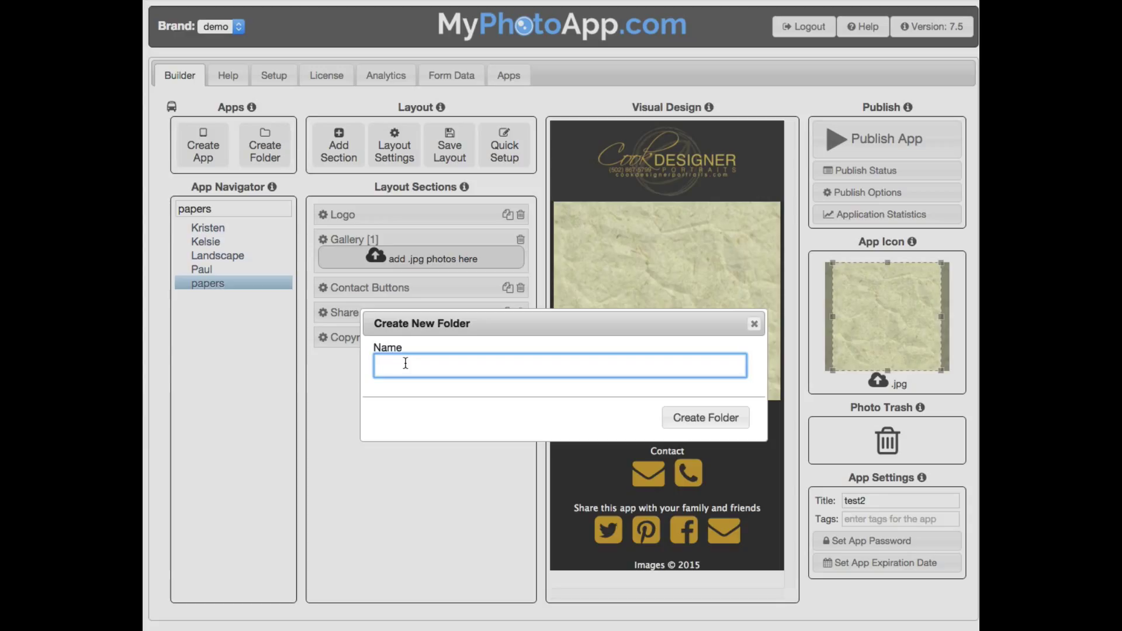
type("Seniors")
left_click(703, 419)
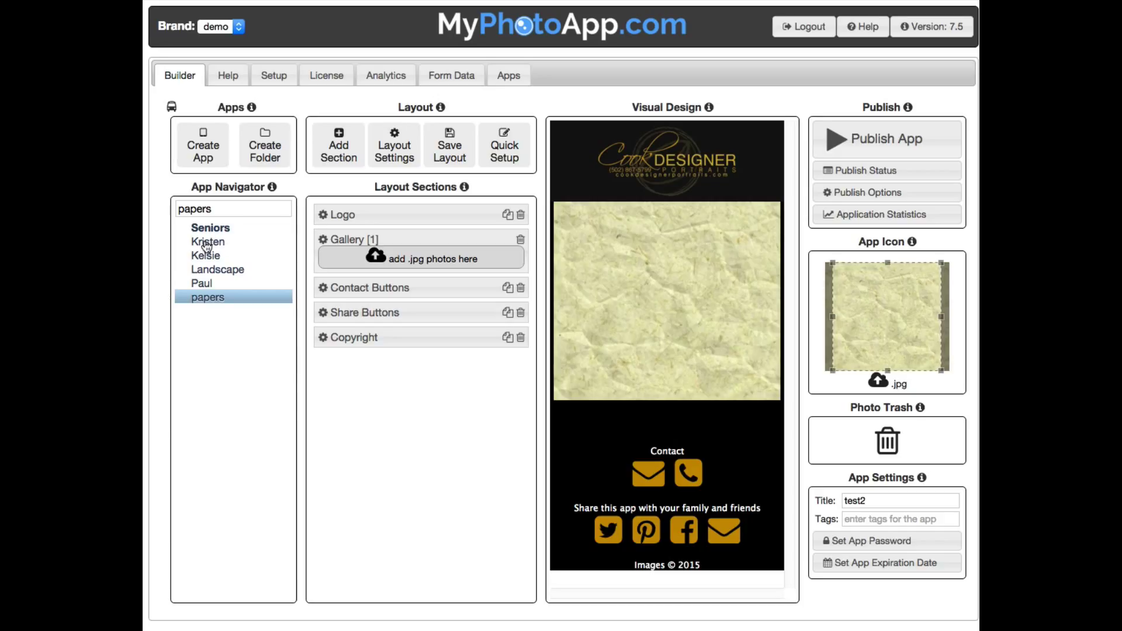
- Move the three client portrait apps into the Seniors folder one by one, and collapse the folder
left_click_drag(206, 246, 209, 231)
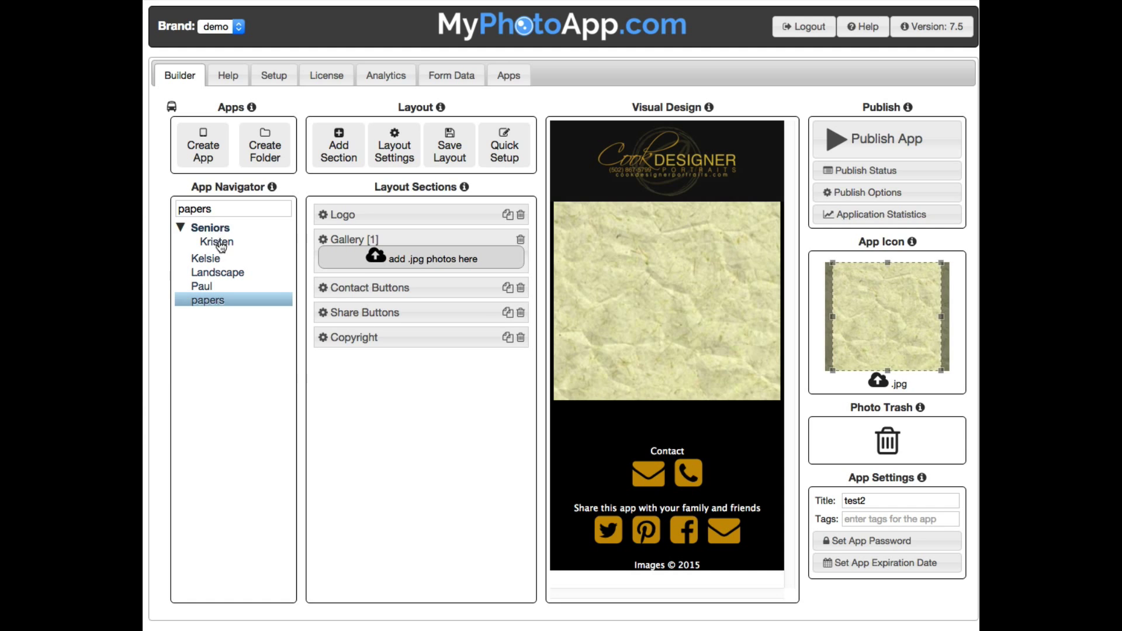
left_click(181, 229)
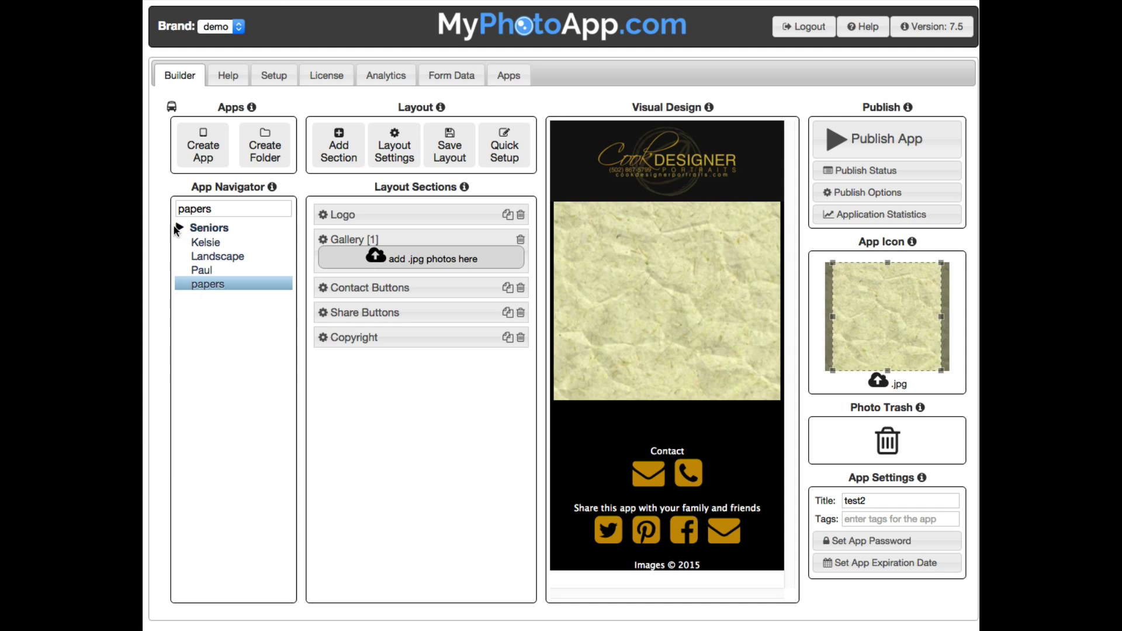
left_click(181, 230)
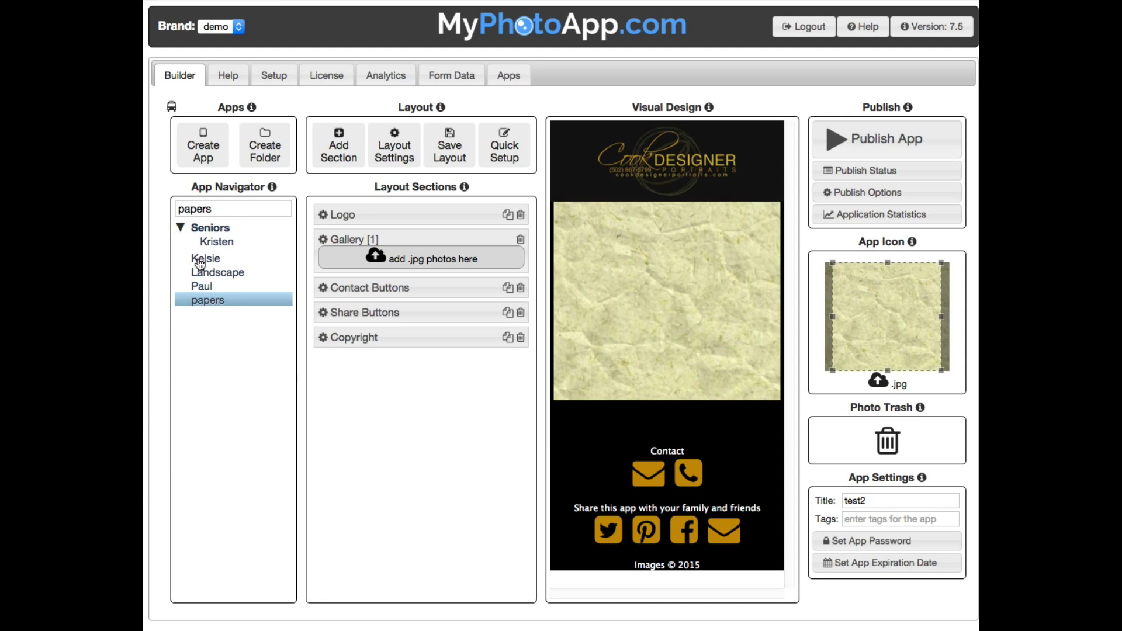
left_click_drag(204, 260, 206, 230)
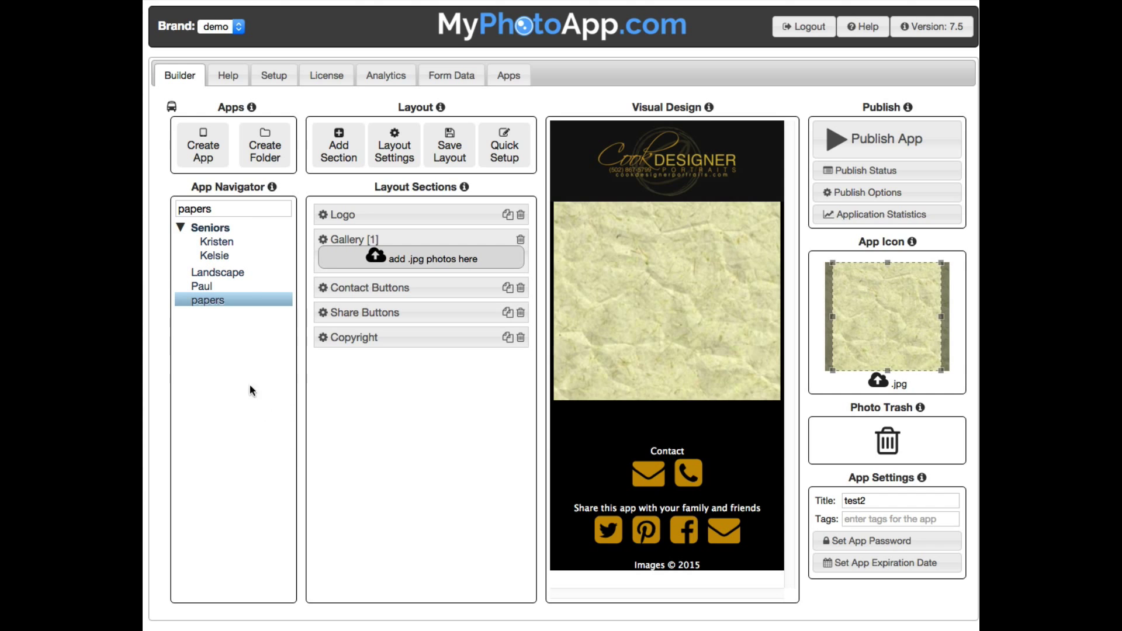
left_click(181, 228)
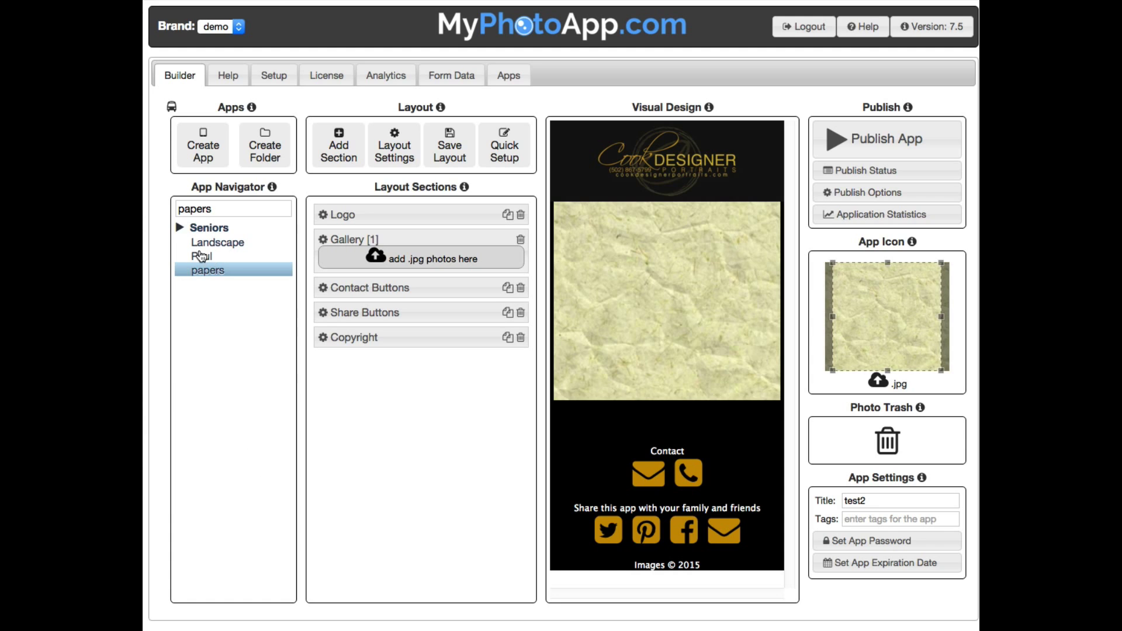
left_click_drag(203, 260, 216, 228)
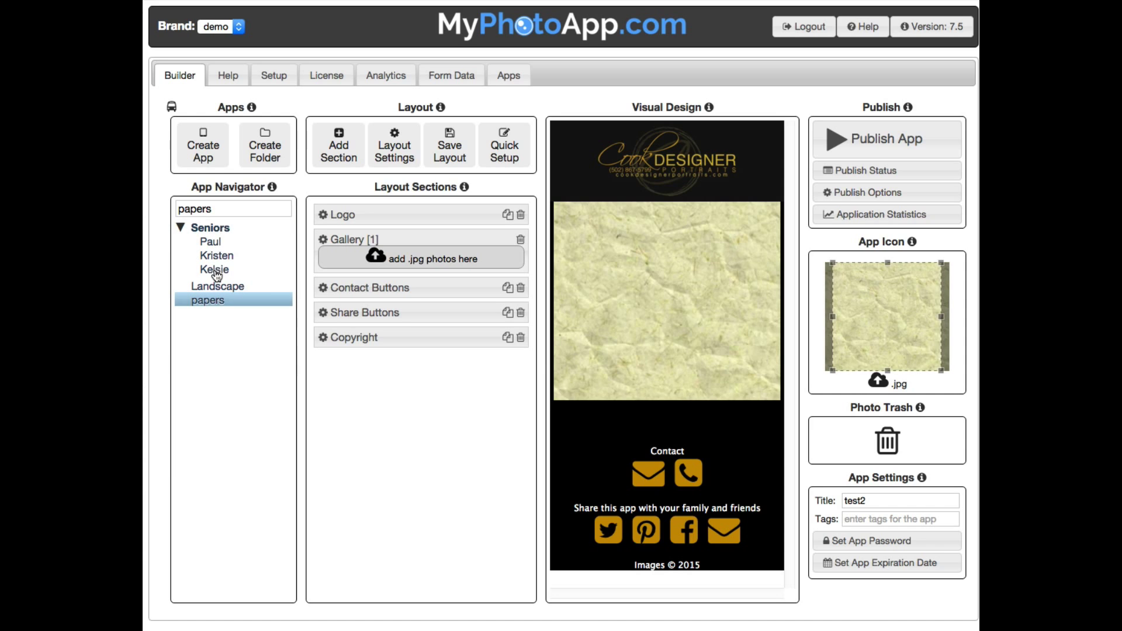
left_click(181, 228)
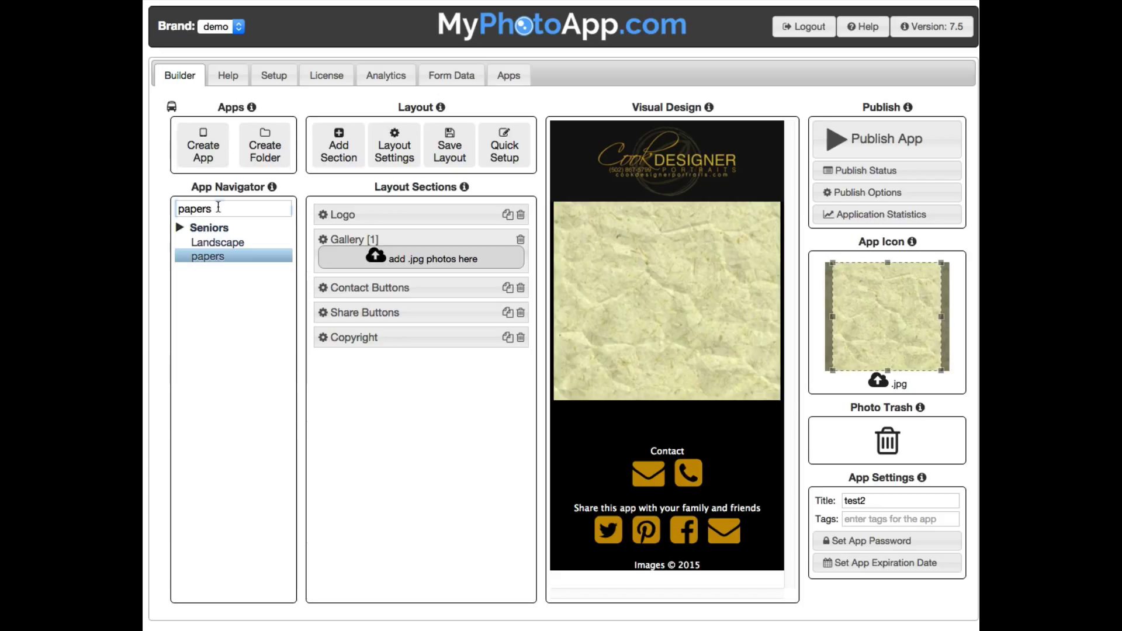
- Search the App Navigator for "pa" and open the suggested client portrait app stored in the Seniors folder
left_click_drag(219, 208, 170, 210)
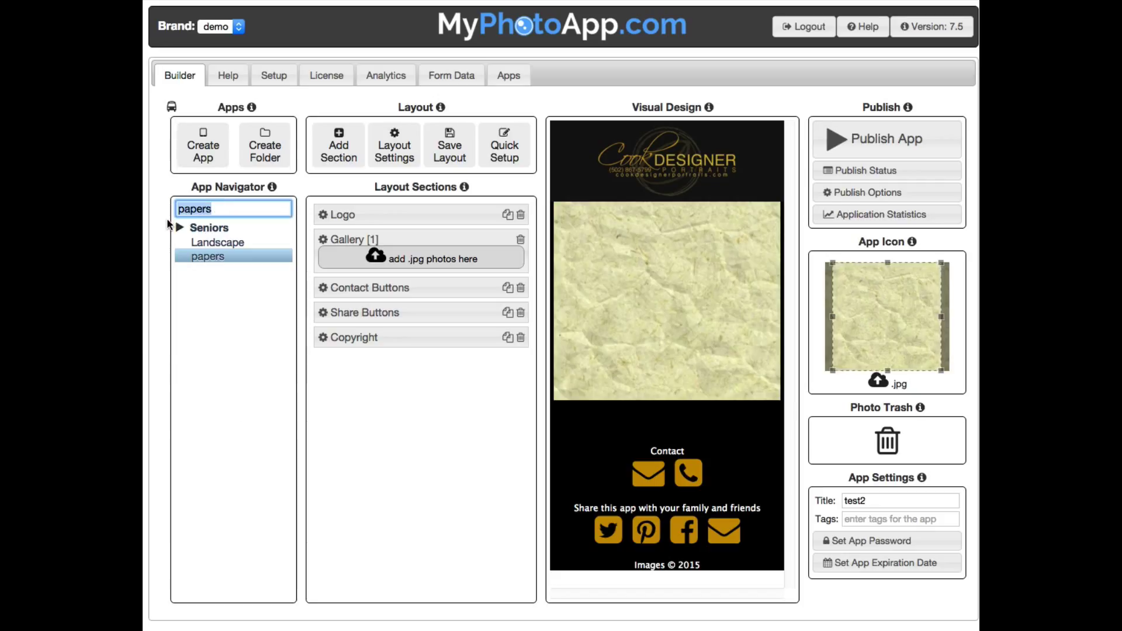
type("pa")
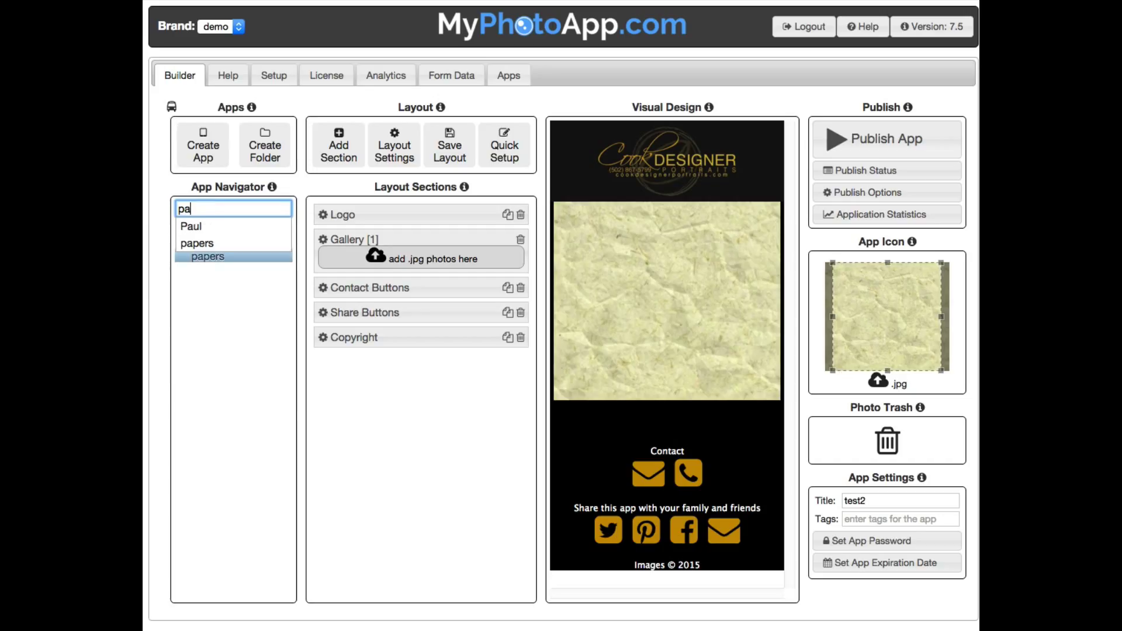
left_click(197, 227)
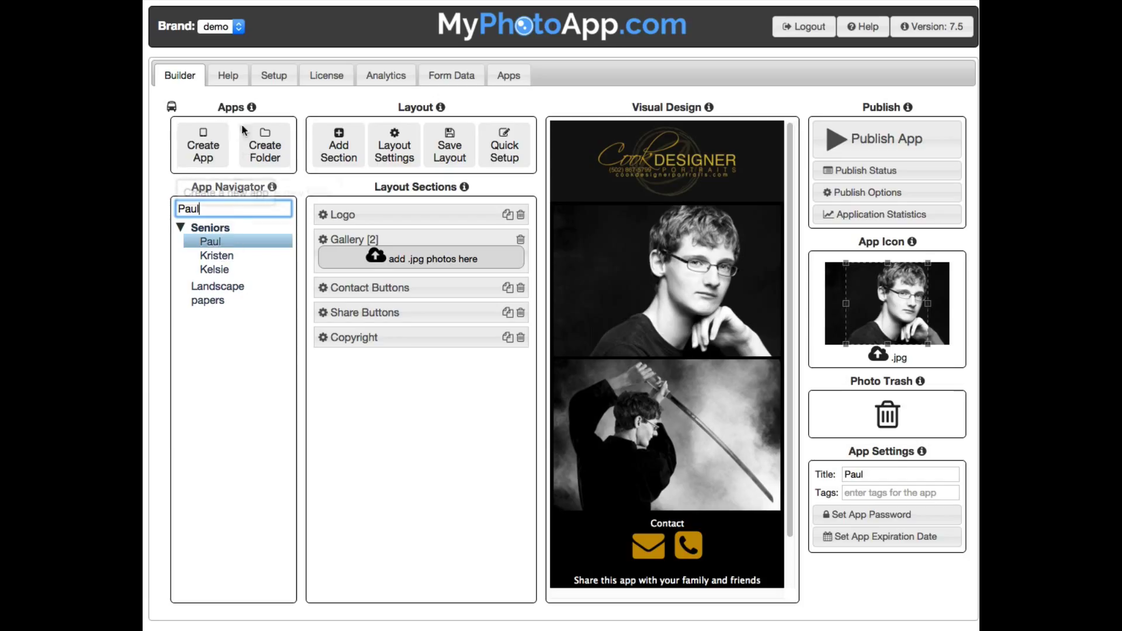
- Create a new folder named Seniors 2016 and nest it inside the Seniors folder
left_click(265, 151)
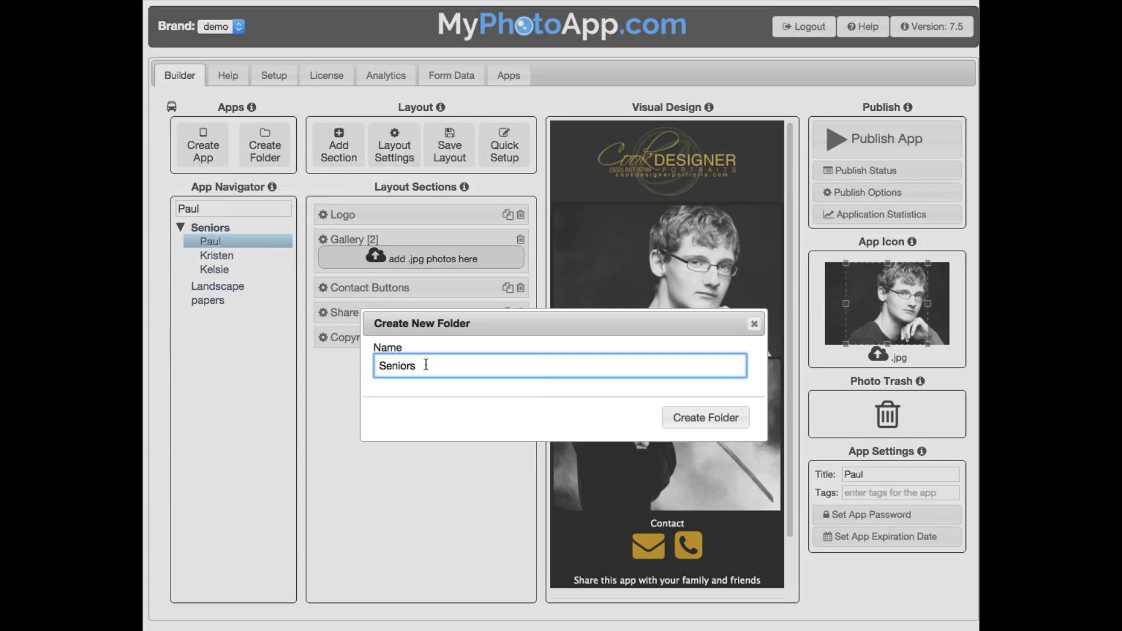
type("20156")
left_click(692, 417)
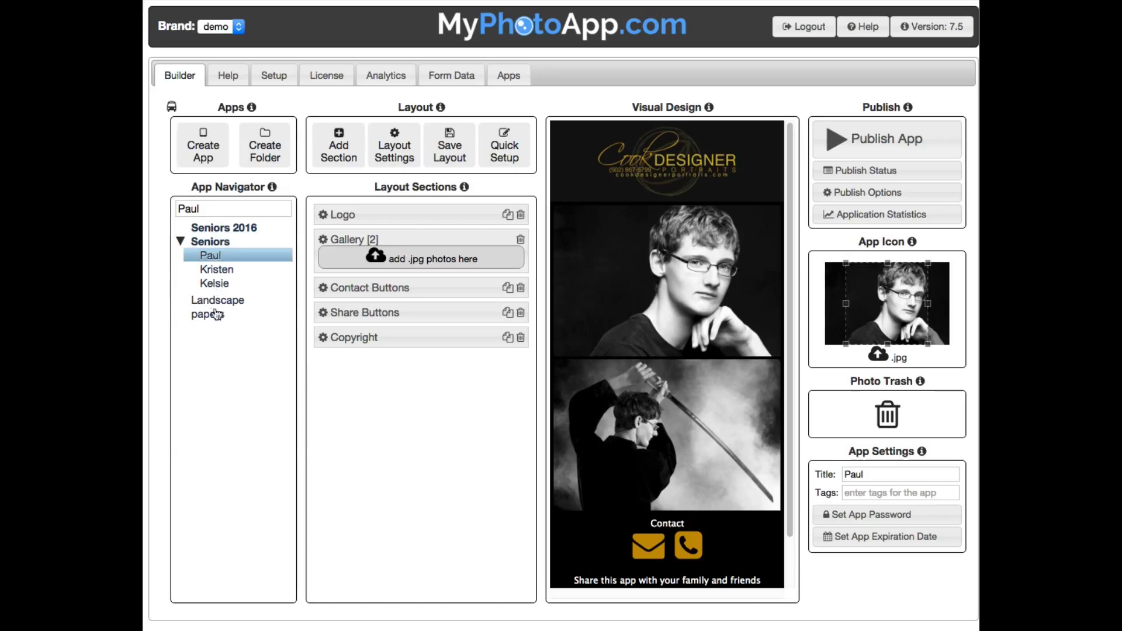
left_click_drag(212, 229, 214, 253)
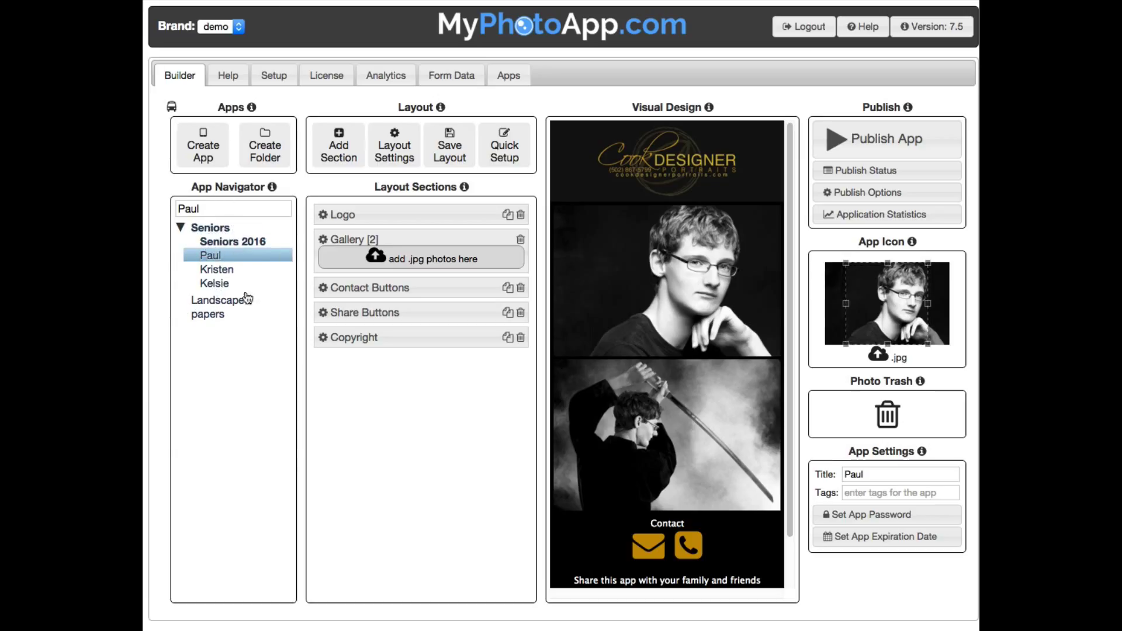
- Move the Landscape app into the Seniors 2016 subfolder and collapse both folders
left_click_drag(246, 300, 239, 242)
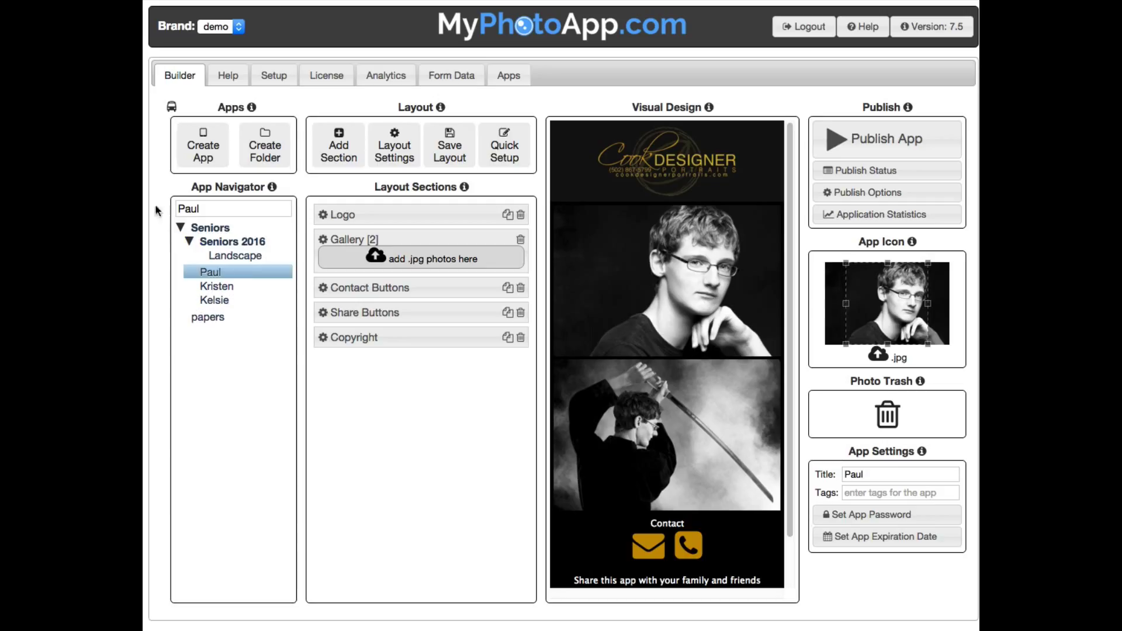
left_click(189, 242)
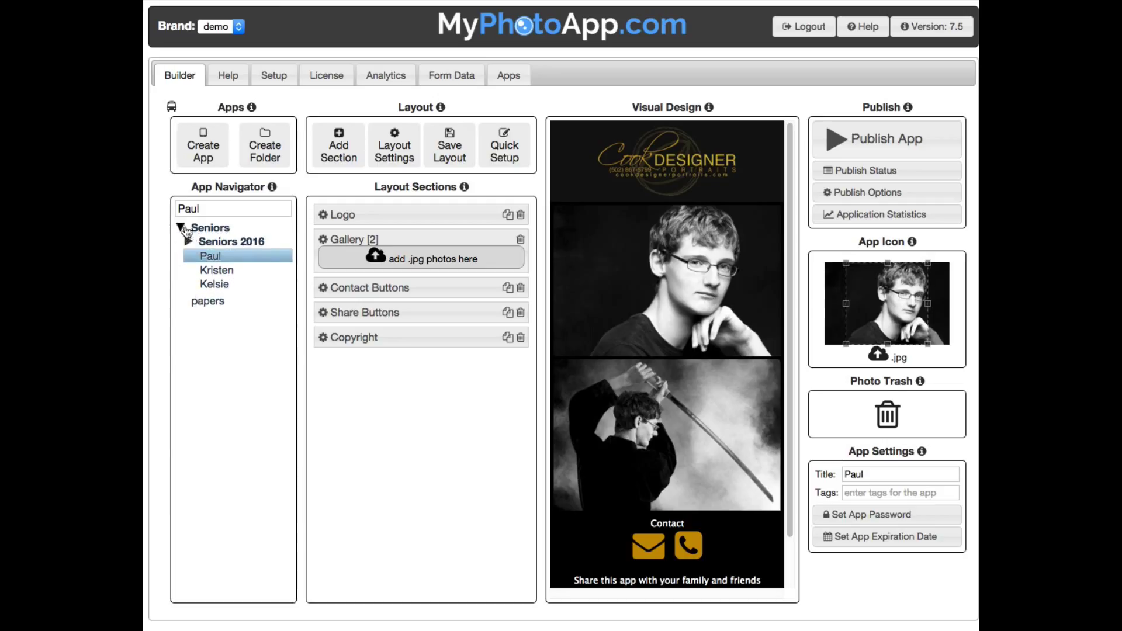
left_click(181, 228)
- Search the App Navigator for "land" and open the Landscape app from the suggestions
left_click(177, 206)
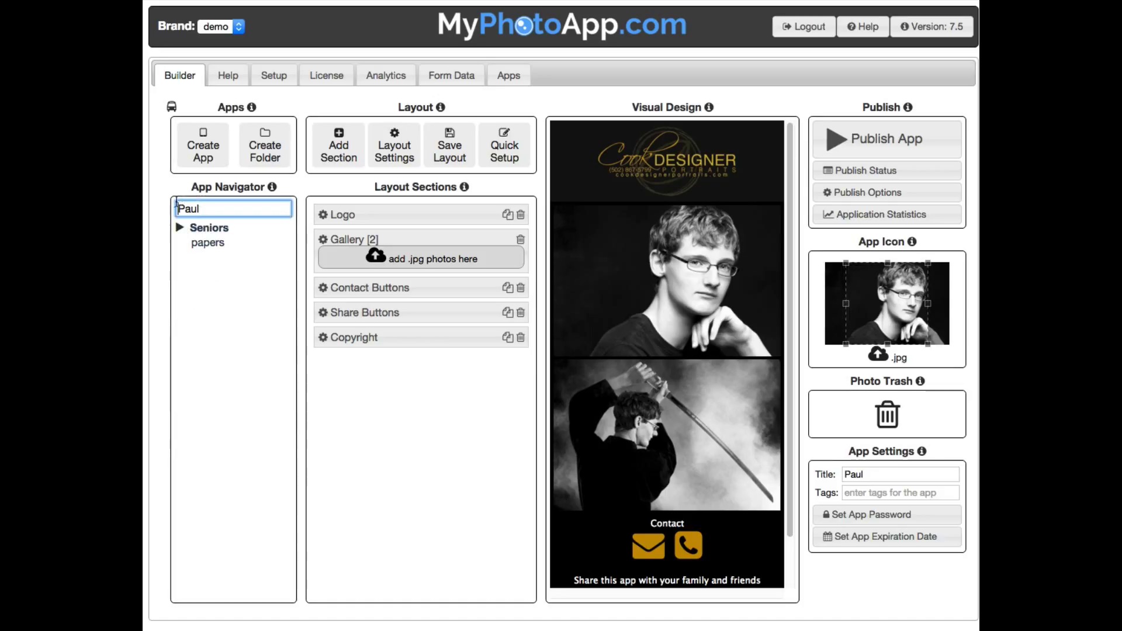
left_click_drag(201, 209, 156, 208)
type("land")
key("Down")
key("Return")
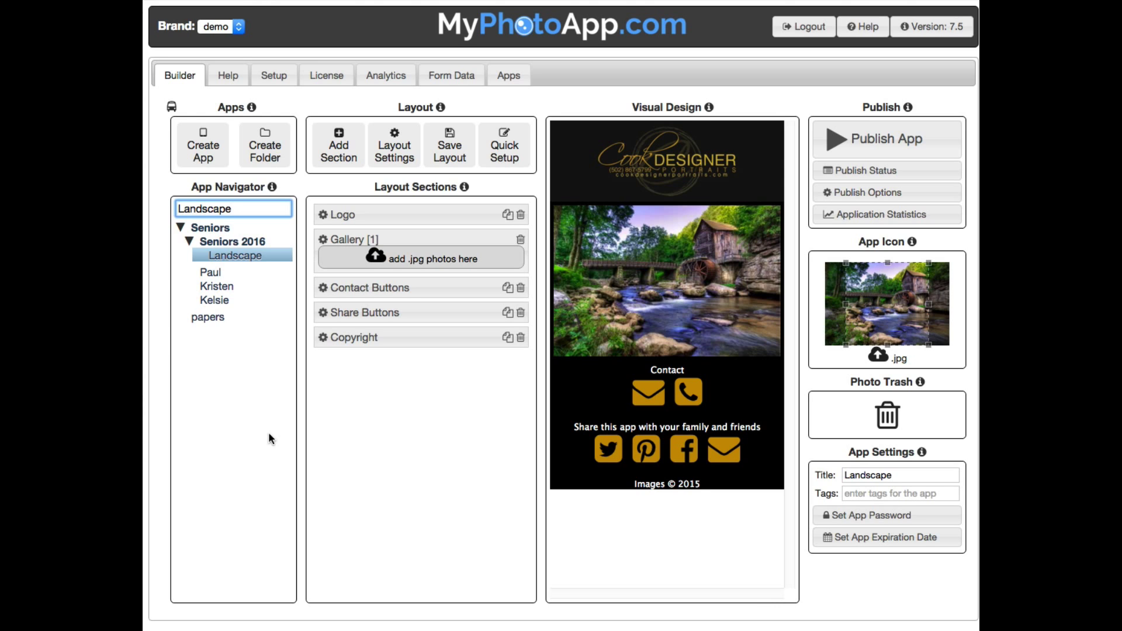
- View the rename and delete options for the Seniors folder, and close them without changes
left_click(220, 228)
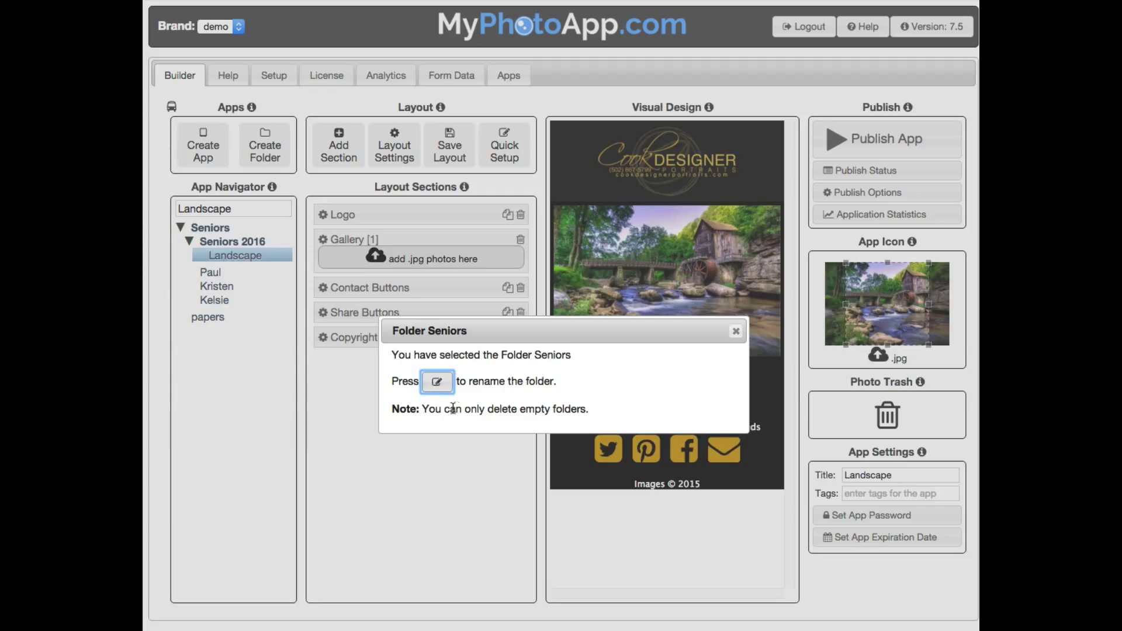
left_click(736, 334)
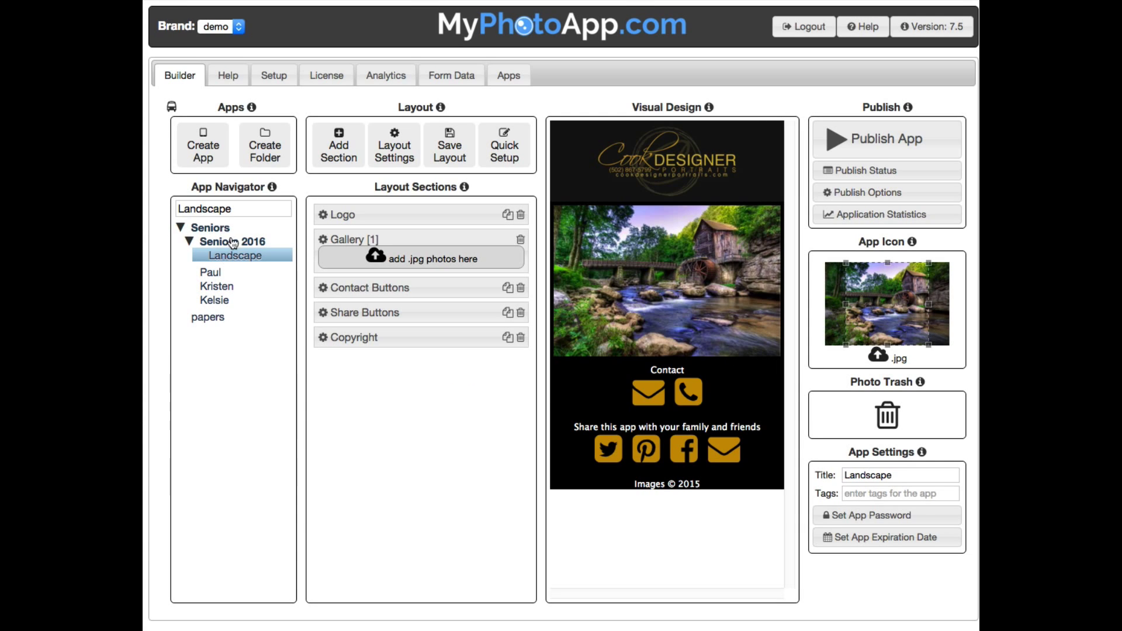
- Move the Landscape app out of Seniors 2016 into Seniors, and delete the emptied Seniors 2016 folder
left_click_drag(235, 258, 218, 302)
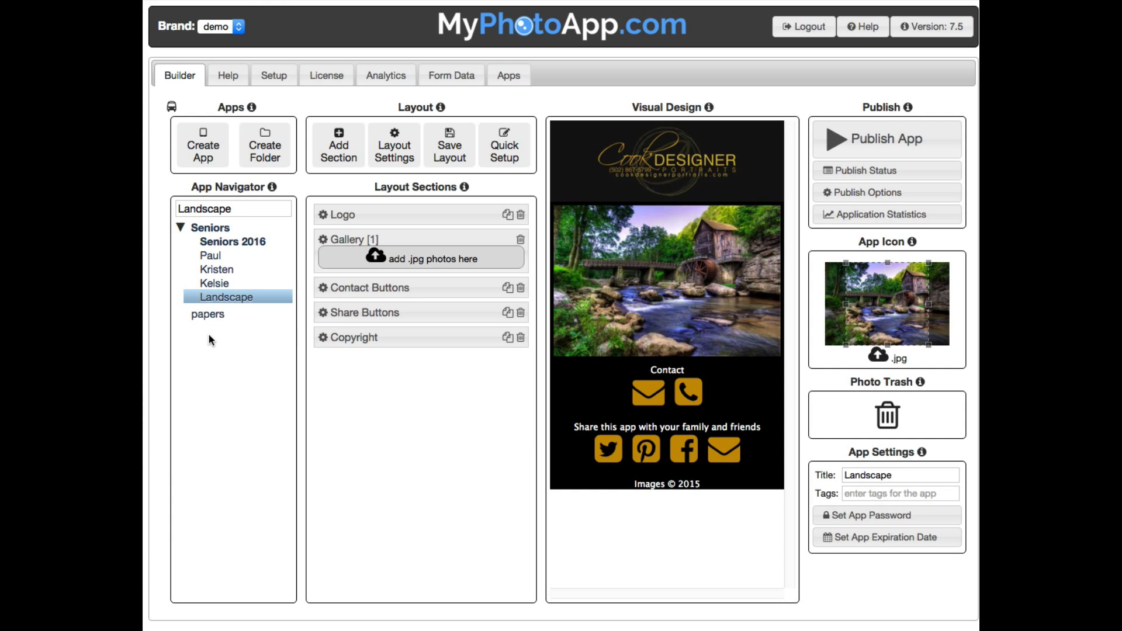
left_click(241, 242)
left_click(437, 411)
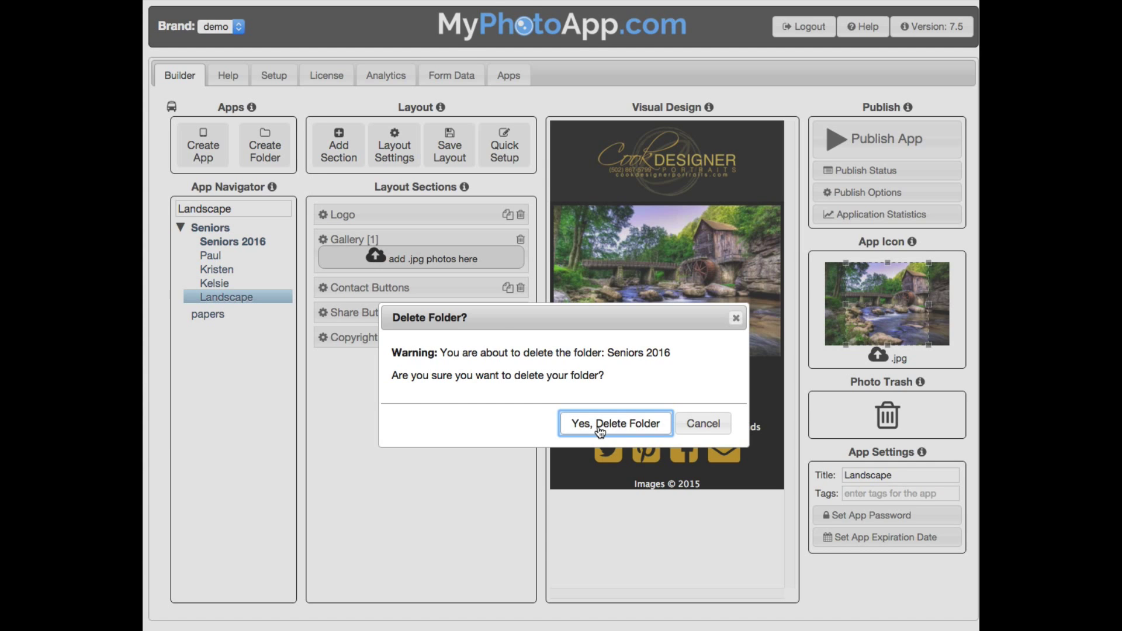
left_click(600, 432)
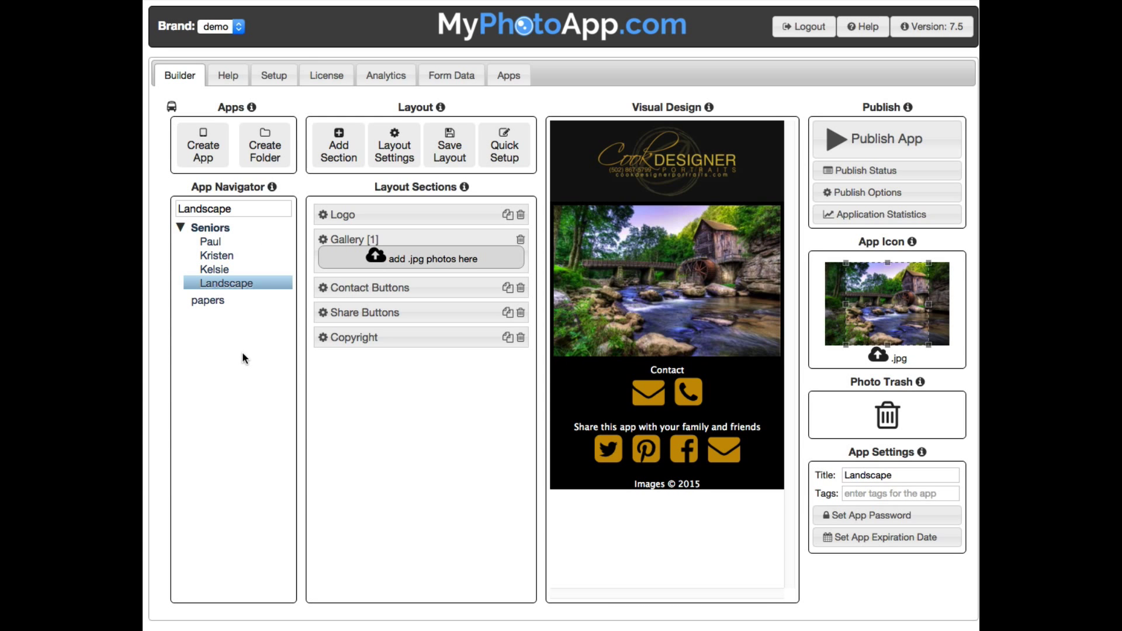
left_click(181, 227)
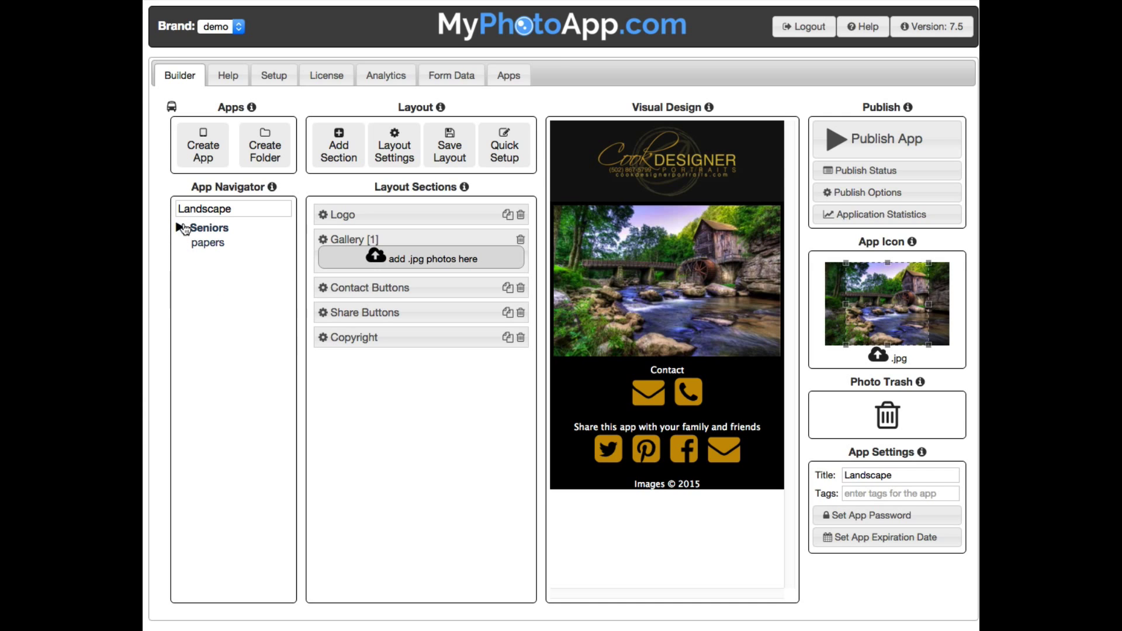